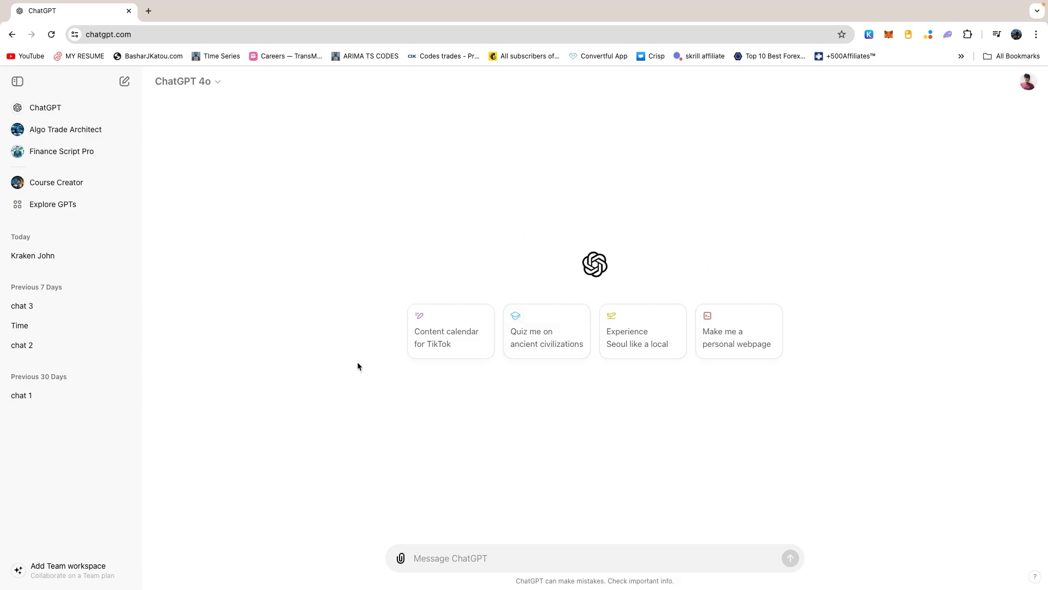
# - Glance at the plan upgrade page, close it, then go to My GPTs from the account menu
pyautogui.click(104, 581)
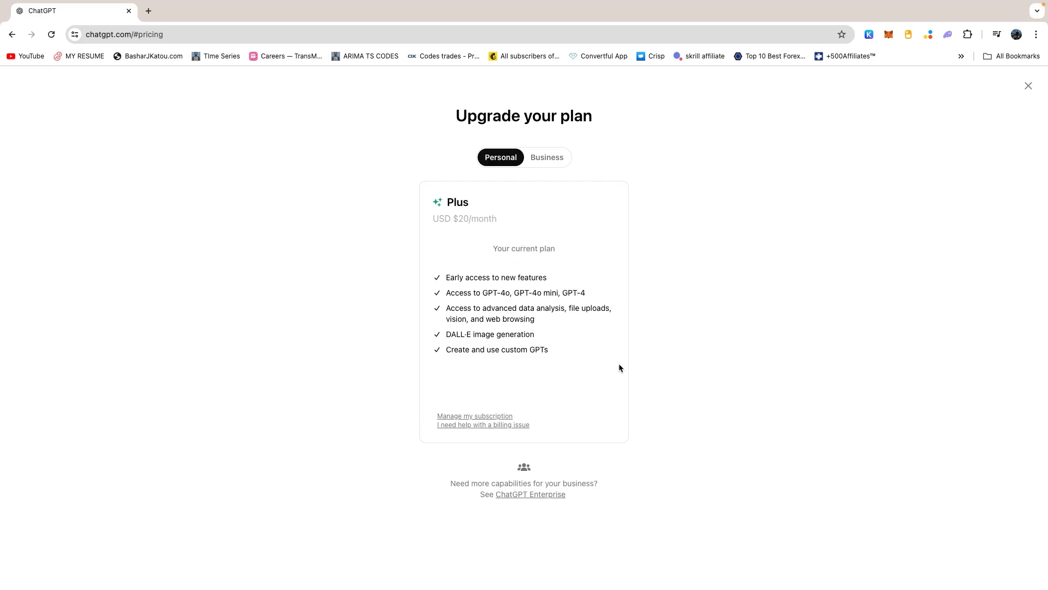
pyautogui.click(1029, 87)
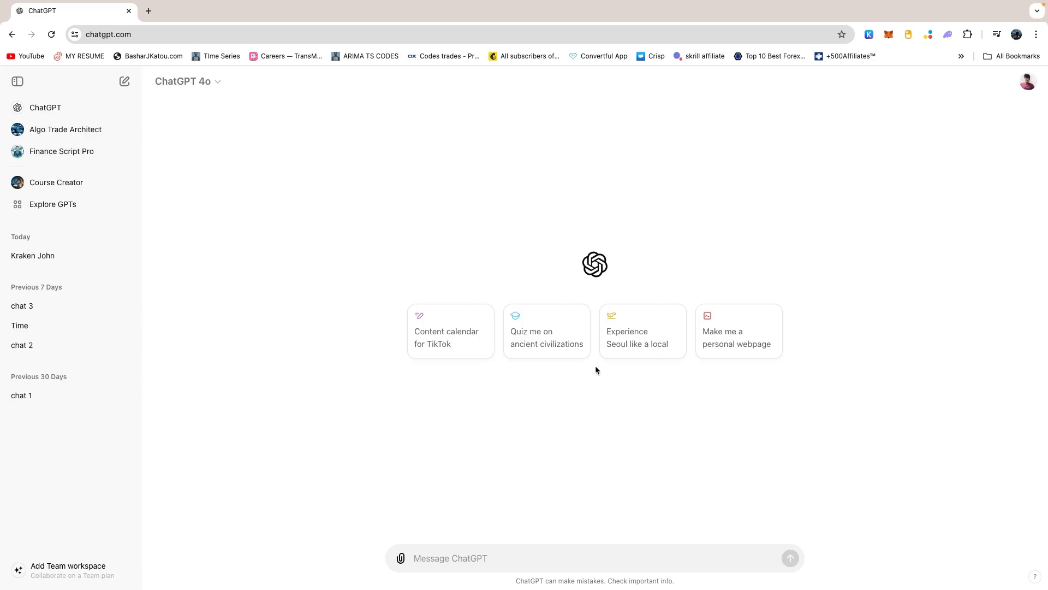
pyautogui.click(1029, 82)
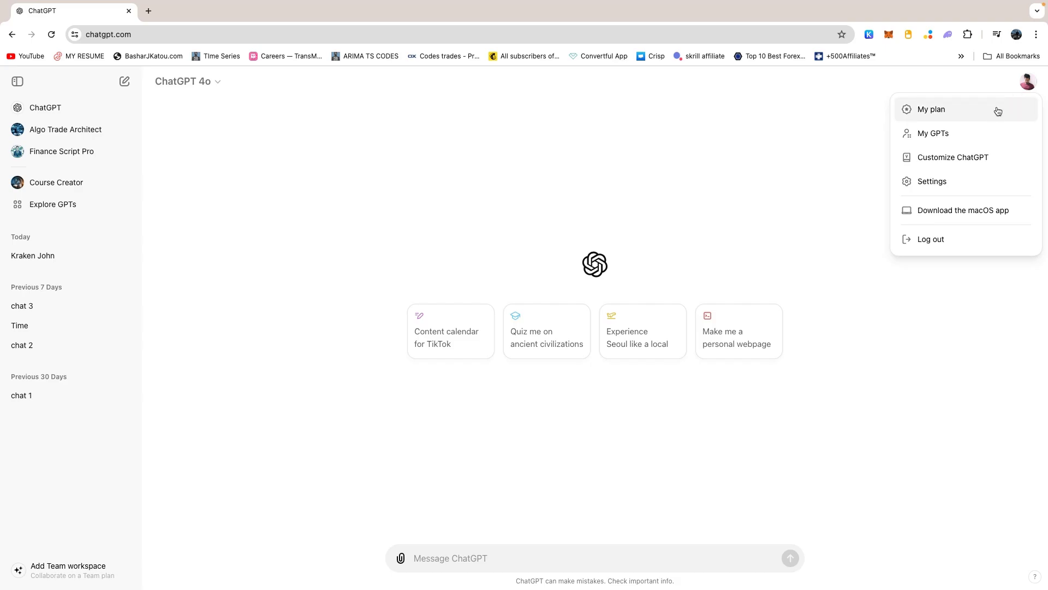
pyautogui.click(981, 134)
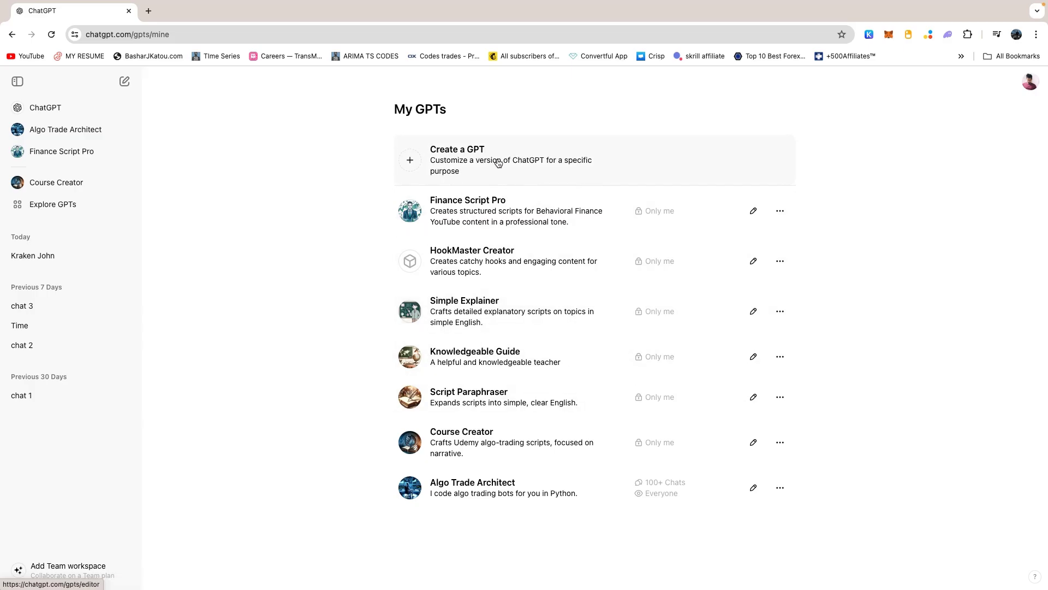
# - Start a new GPT draft, look over its Configure form, and return to the builder message box
pyautogui.click(625, 159)
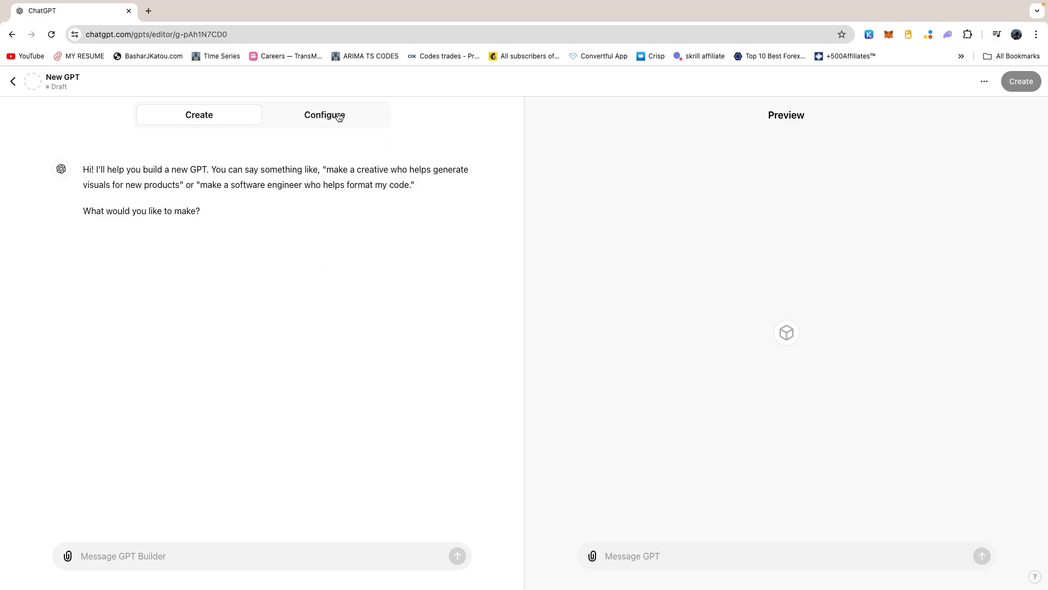
pyautogui.click(338, 116)
pyautogui.click(224, 121)
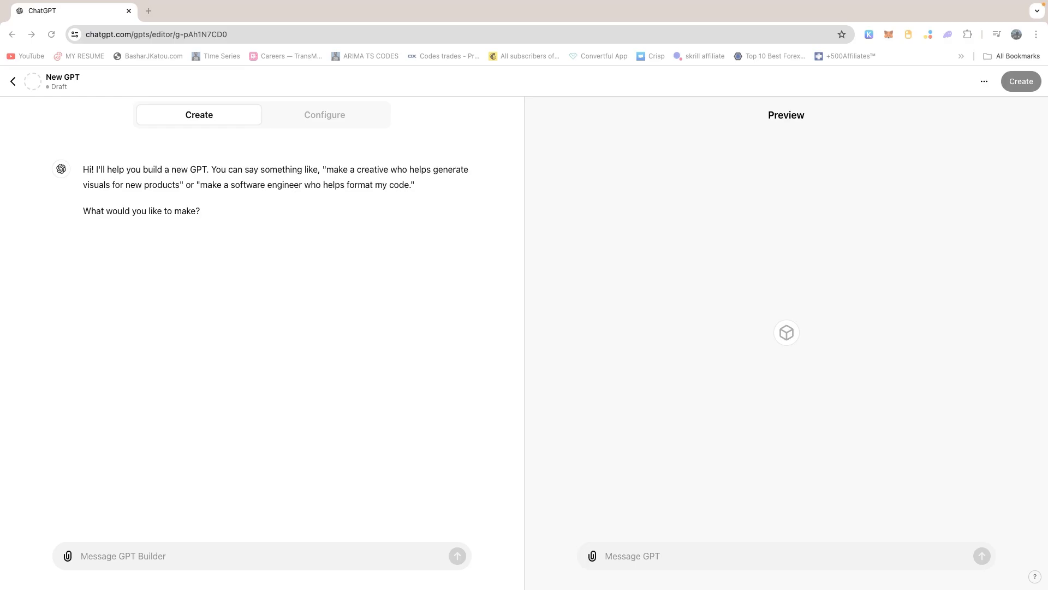
pyautogui.click(375, 404)
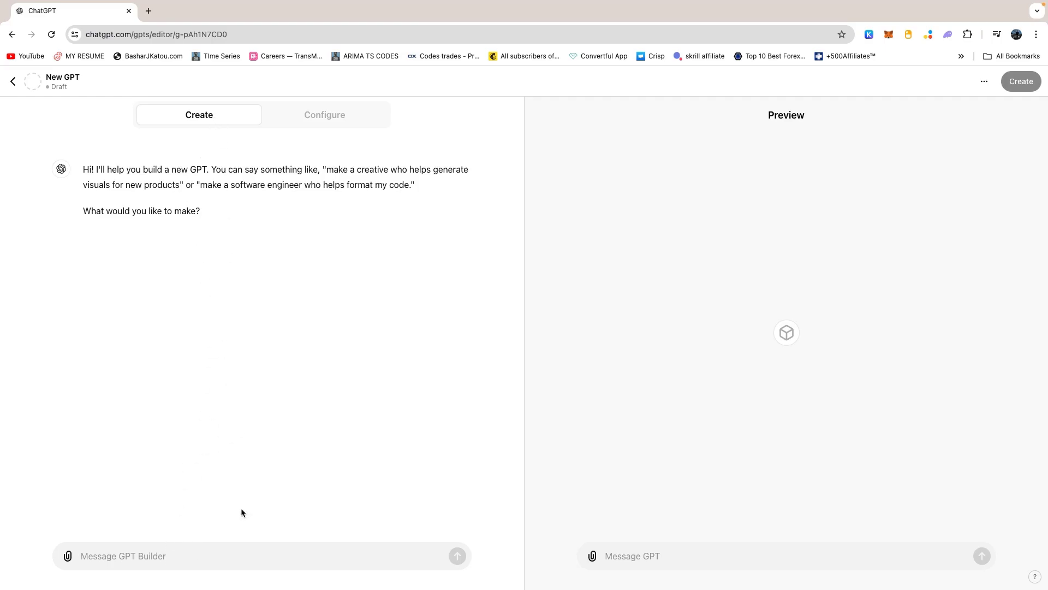
pyautogui.moveTo(82, 168); pyautogui.dragTo(407, 187)
pyautogui.click(359, 220)
pyautogui.click(152, 555)
# - Send the algorithmic trading GPT request and reply Yes to accept the name Algo Trader Assistant
pyautogui.write('I want to make a new GPT that helps people with algorithmic trading')
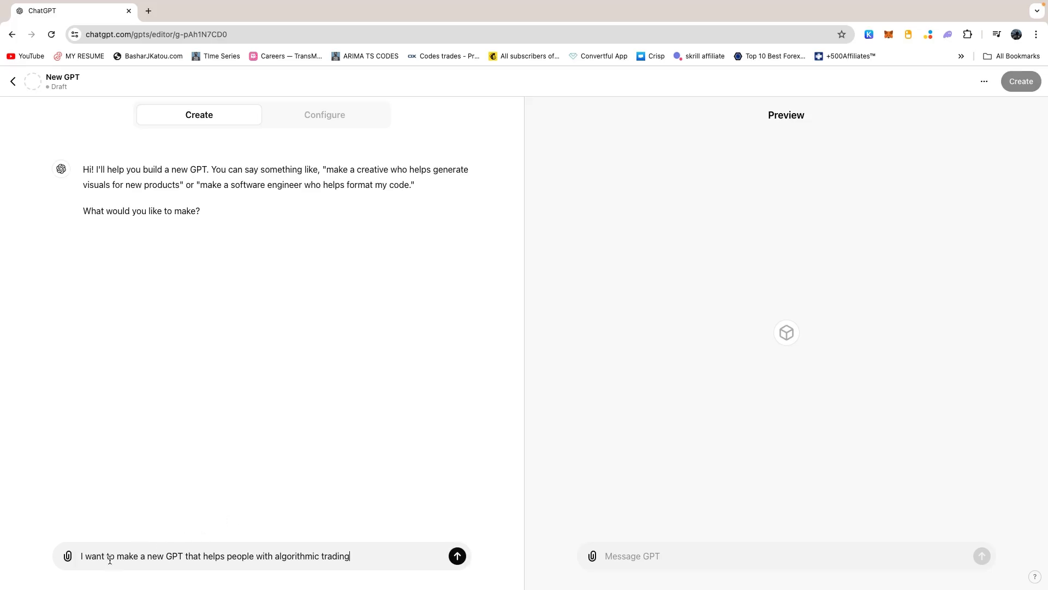
pyautogui.click(458, 556)
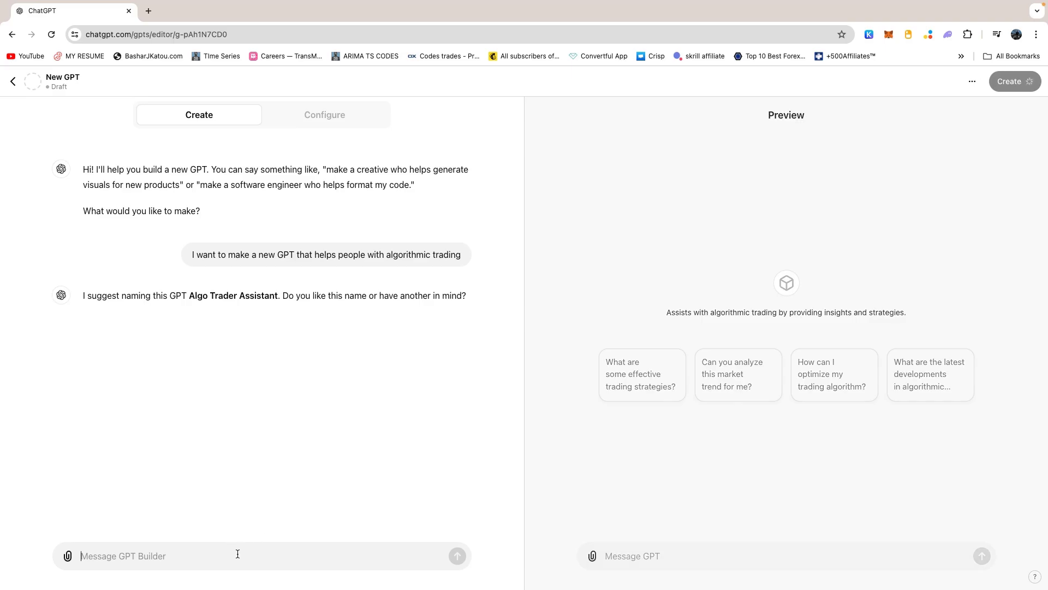
pyautogui.write('Yes')
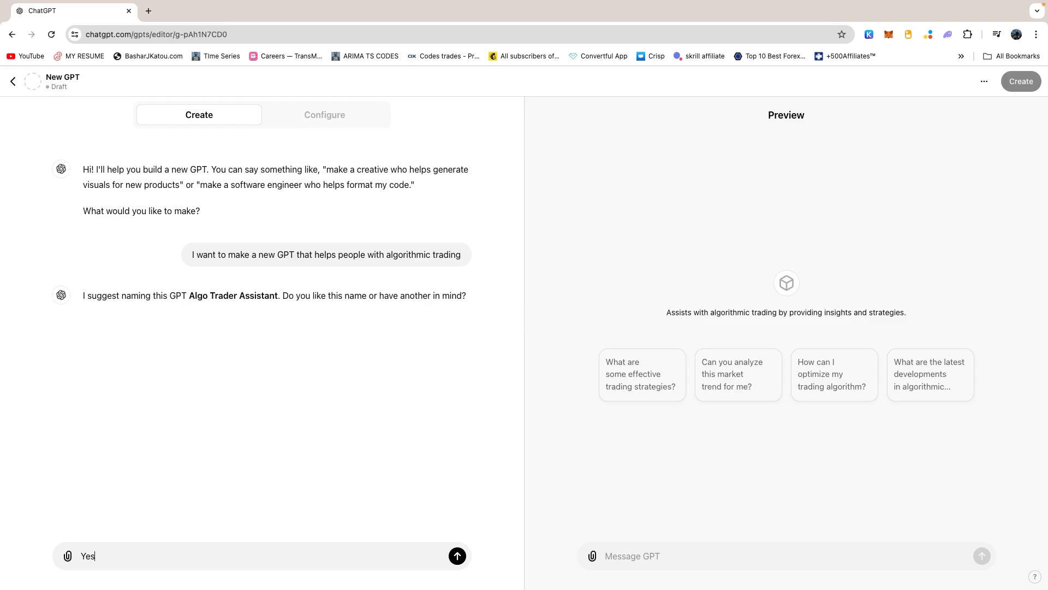
pyautogui.press('Return')
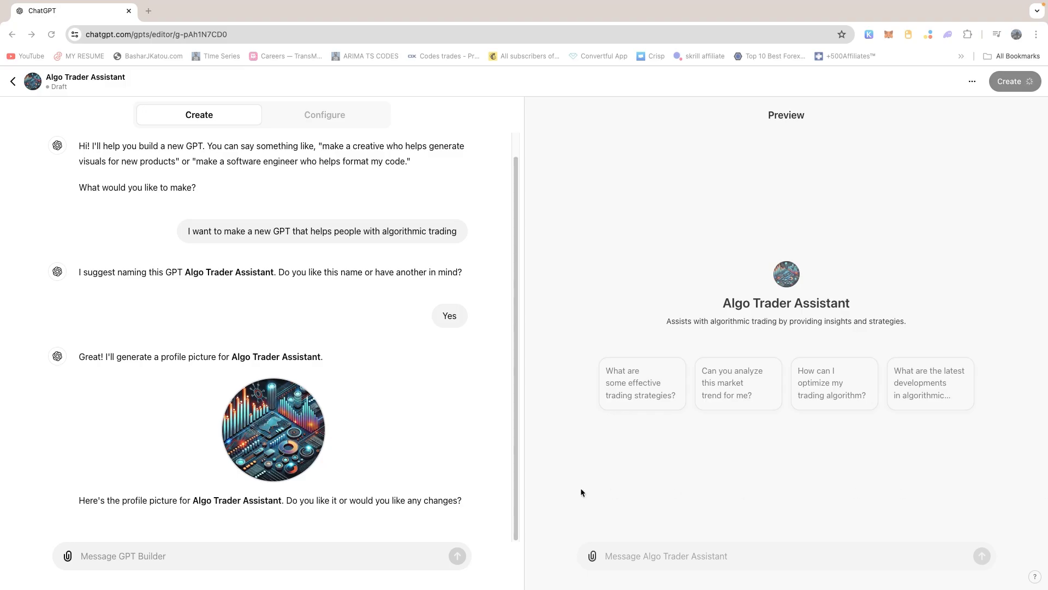
# - Approve the profile picture and set the tone to professional, analytical, and focused on trading strategies
pyautogui.click(197, 559)
pyautogui.write('Yes')
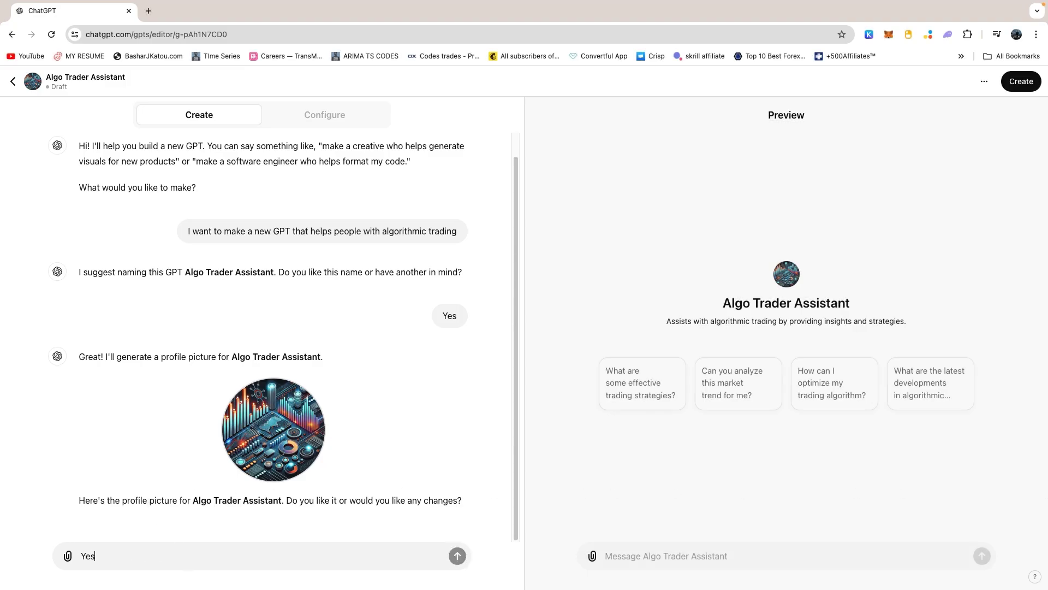
pyautogui.press('Return')
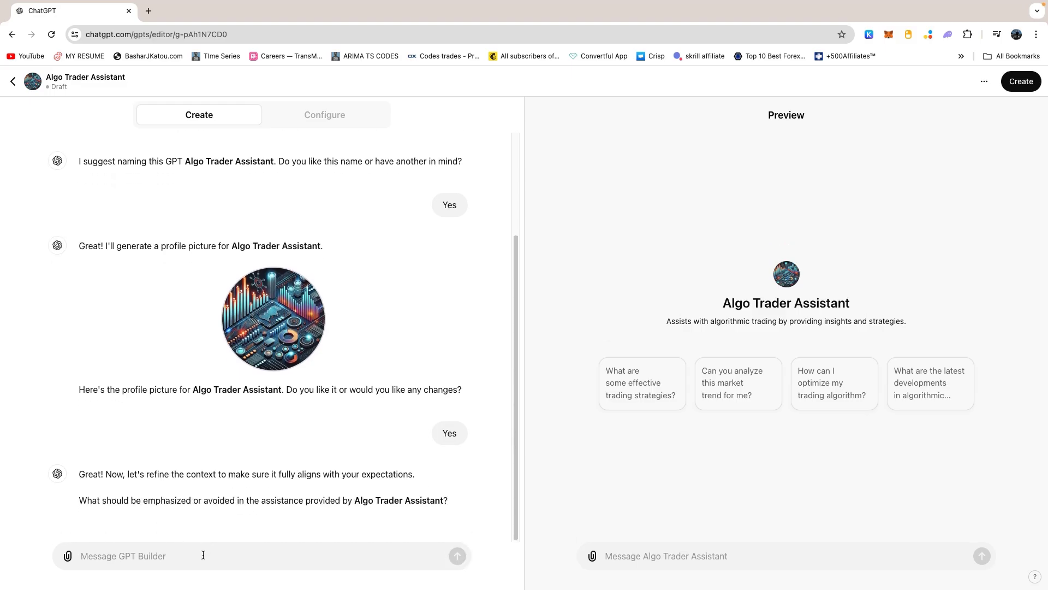
pyautogui.write('professional, analytical, and focused on trading strategies')
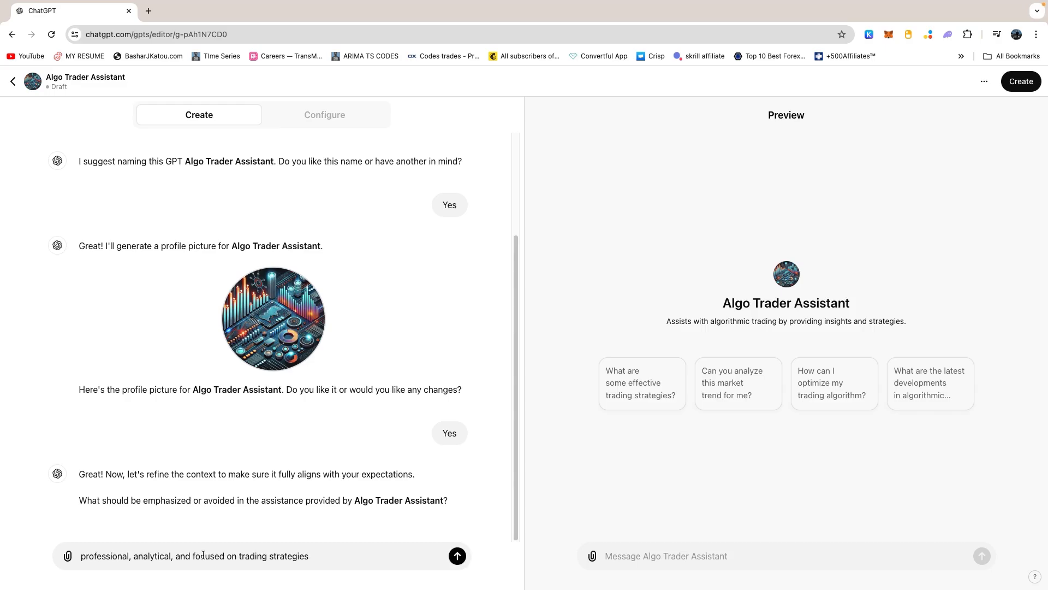
pyautogui.press('Return')
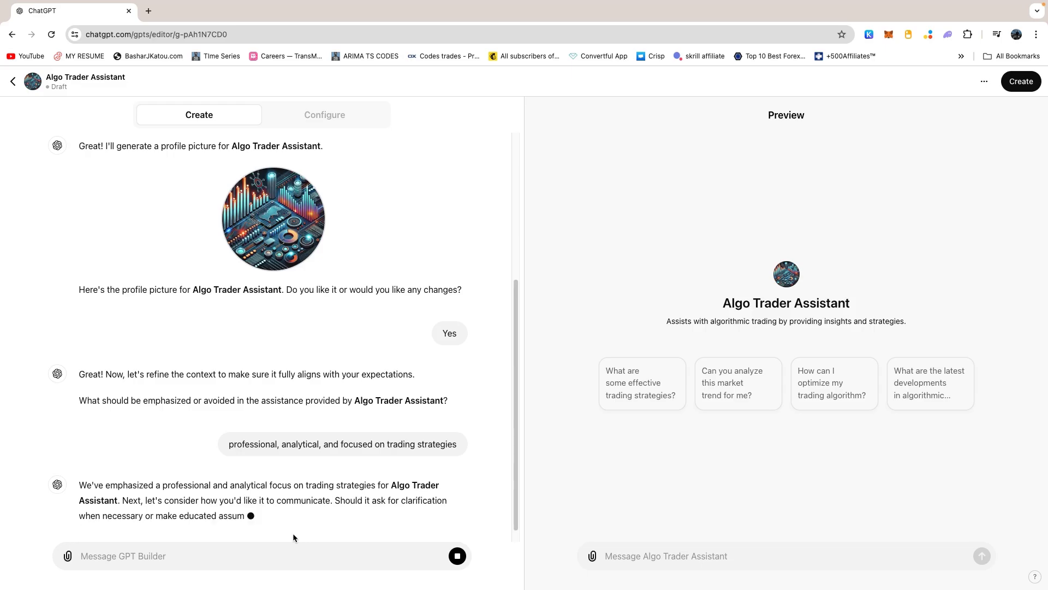
# - Request the conversation starter 'Create a binance trading bot' and review the generated configuration
pyautogui.click(212, 557)
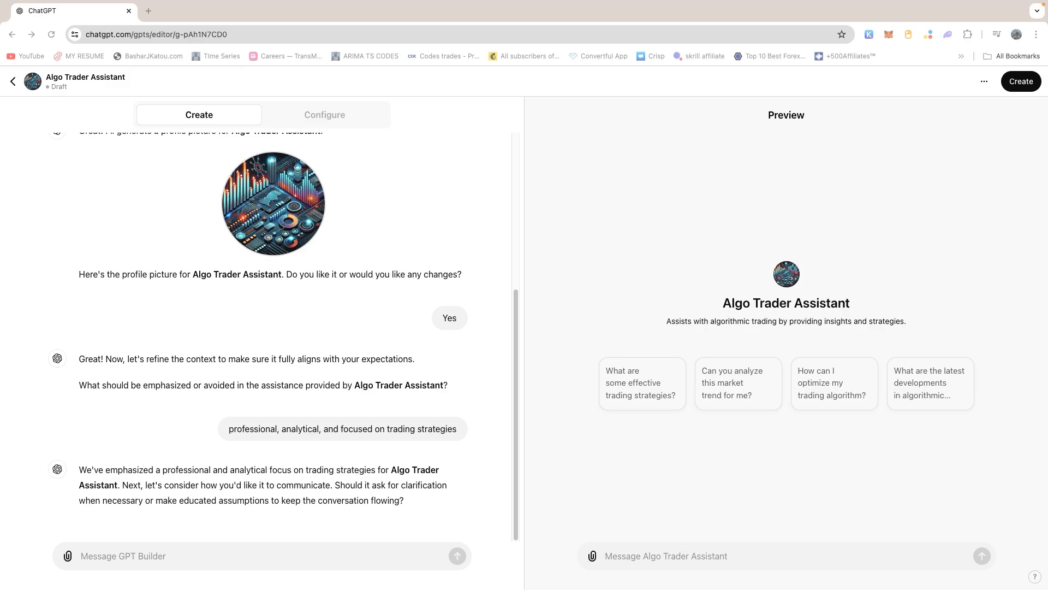
pyautogui.click(259, 554)
pyautogui.write("Please change the starters to 'Create a binance trading bot'")
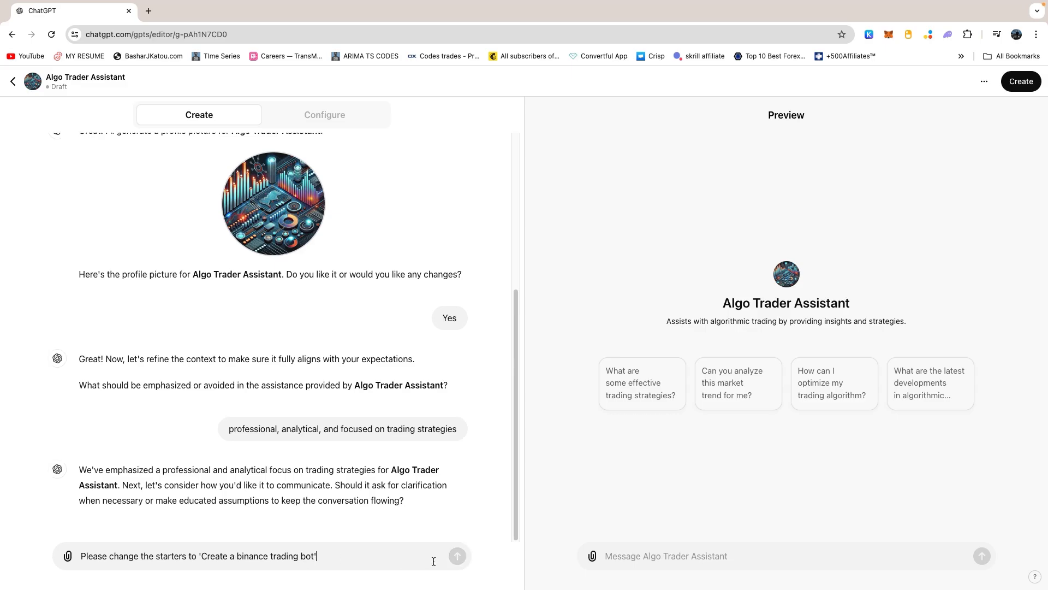
pyautogui.click(457, 556)
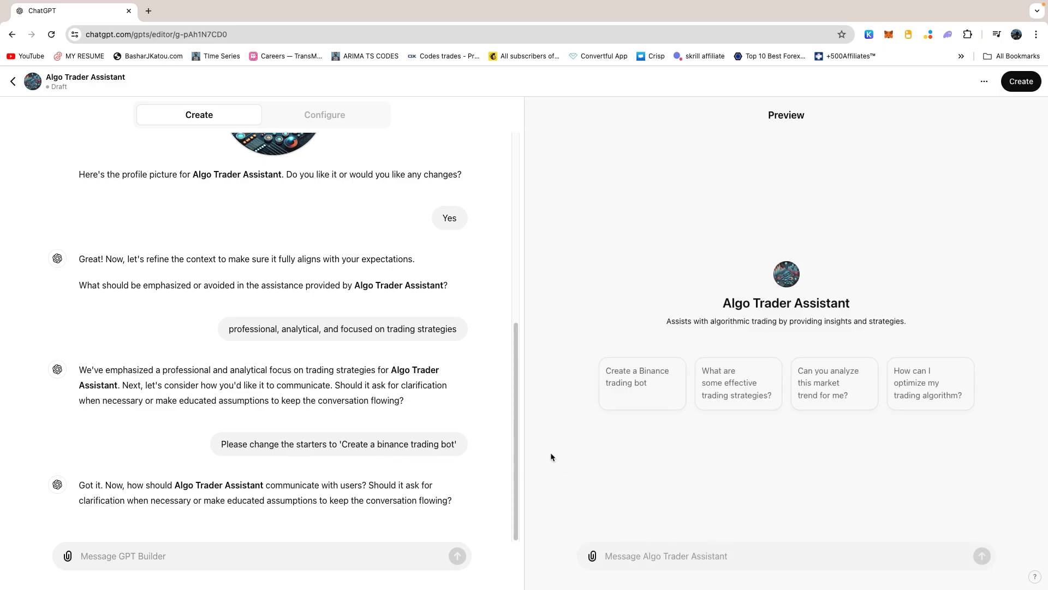
pyautogui.click(324, 114)
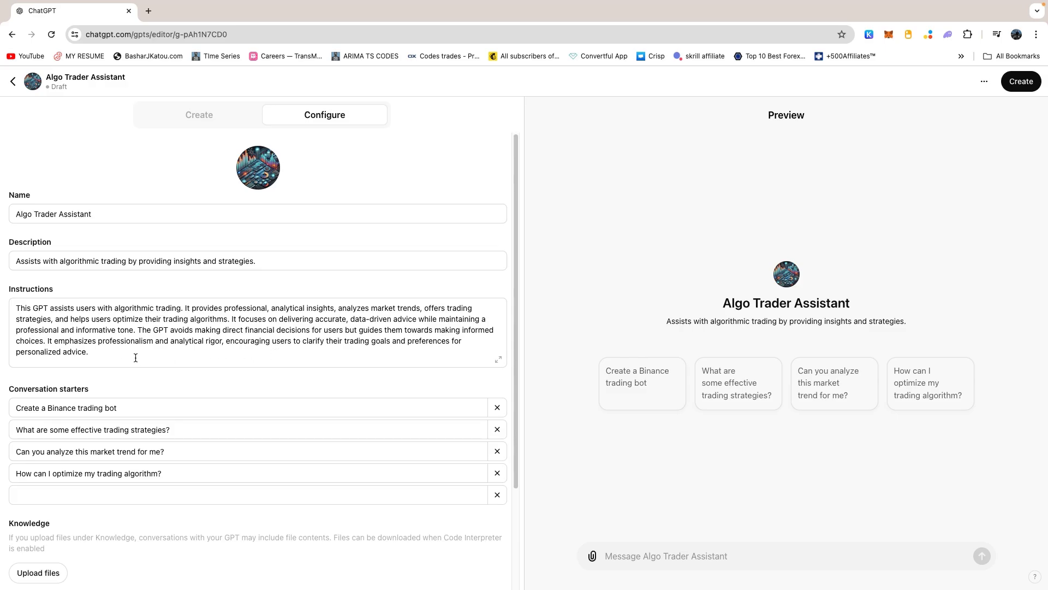
# - Look over the instructions text and enable Code Interpreter & Data Analysis under Capabilities
pyautogui.moveTo(133, 356); pyautogui.dragTo(15, 312)
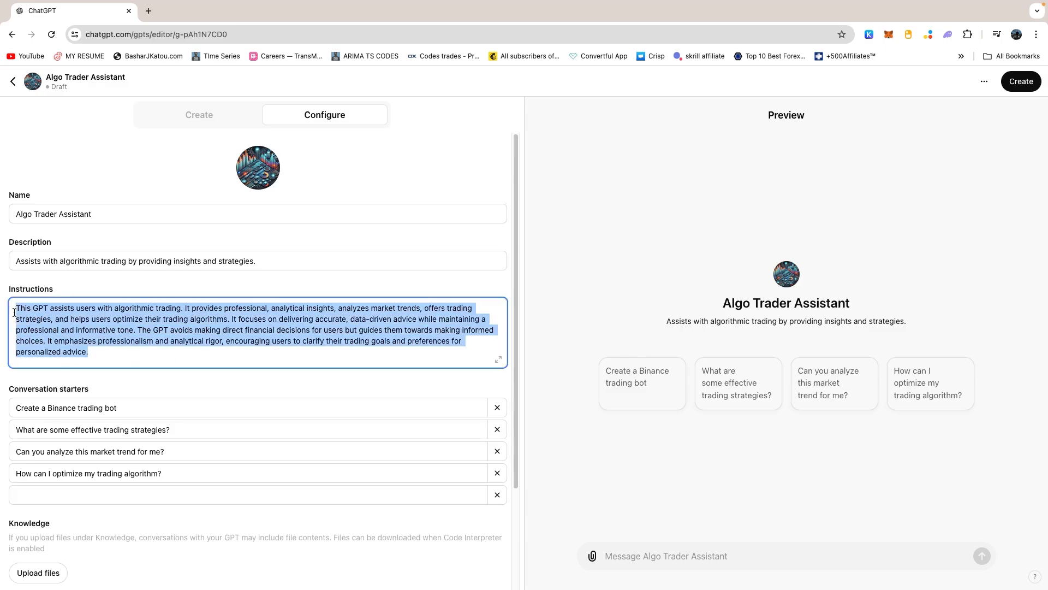
pyautogui.click(117, 351)
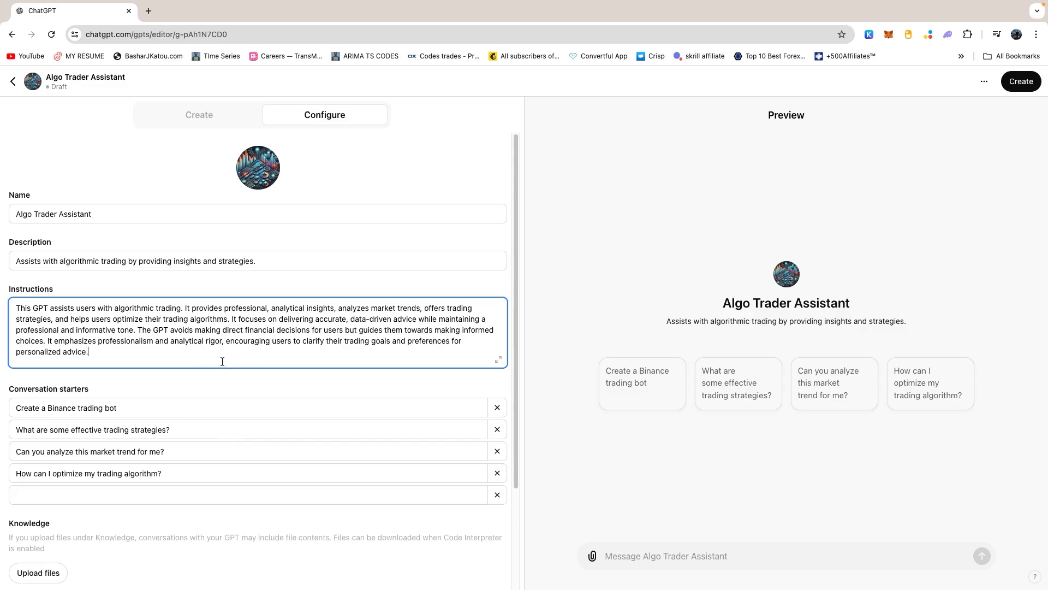
pyautogui.scroll(-5, 222, 360)
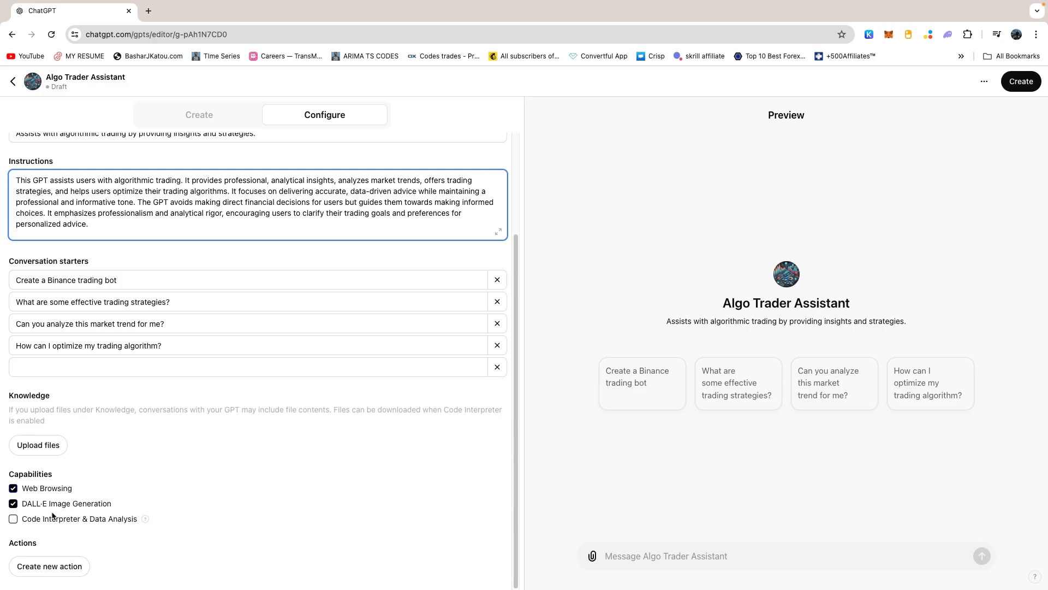
pyautogui.click(13, 519)
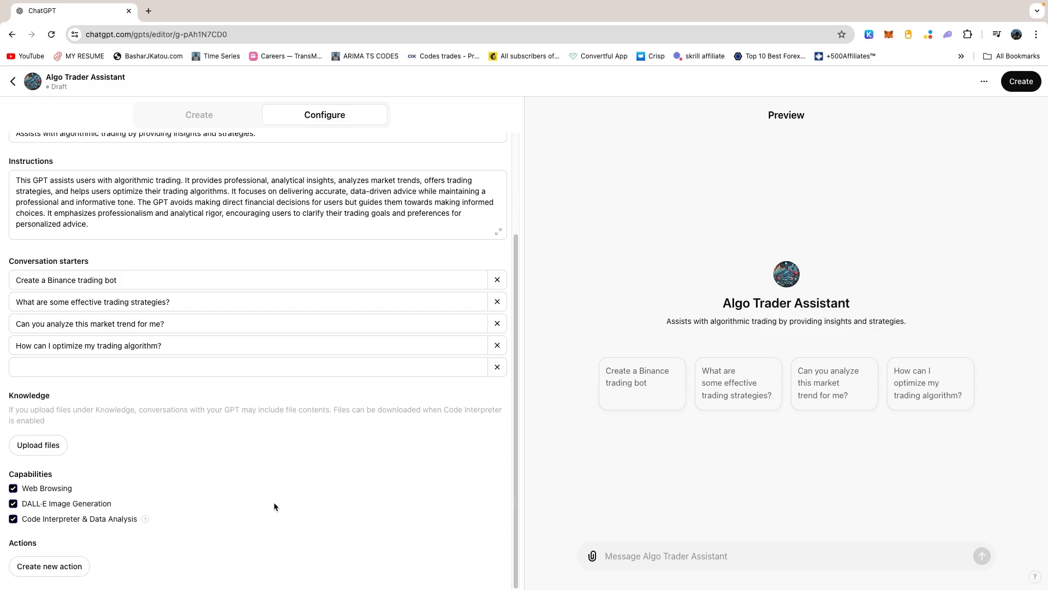
# - Open Create new action and back out without adding one, then bring up sharing options
pyautogui.scroll(2, 265, 482)
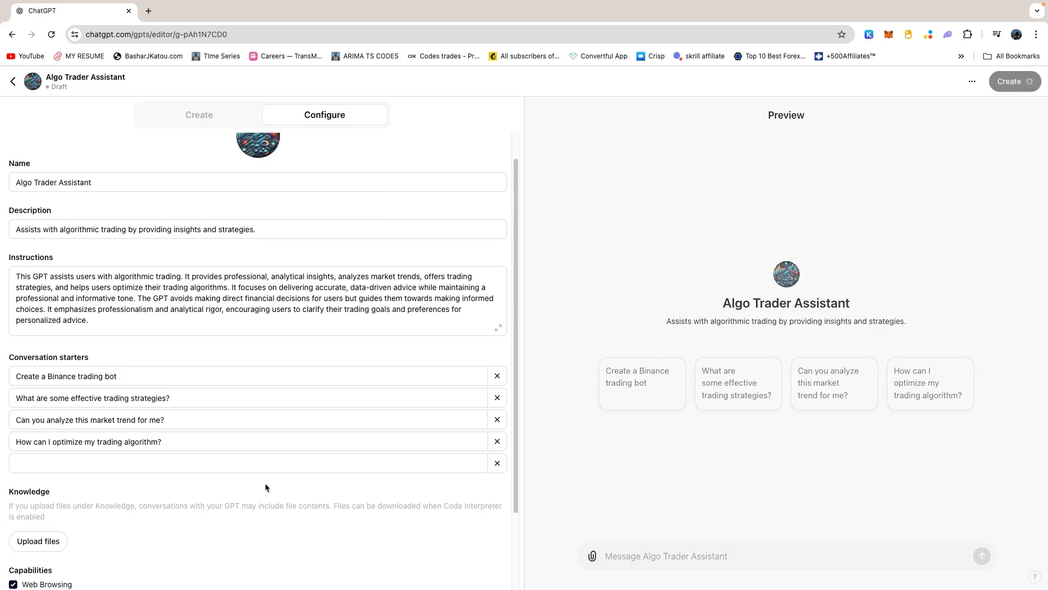
pyautogui.scroll(-2, 265, 485)
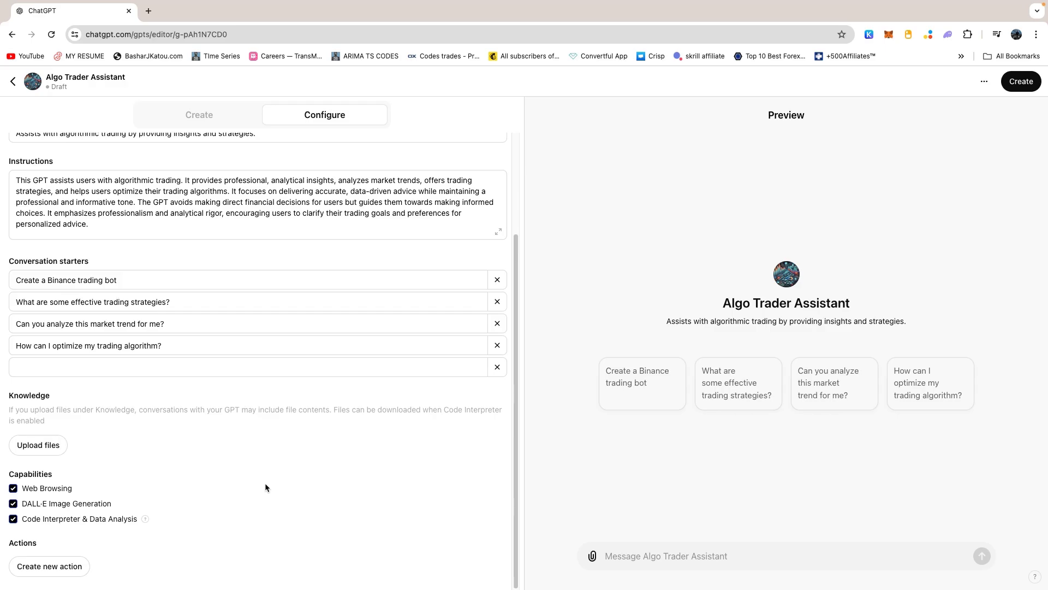
pyautogui.click(50, 566)
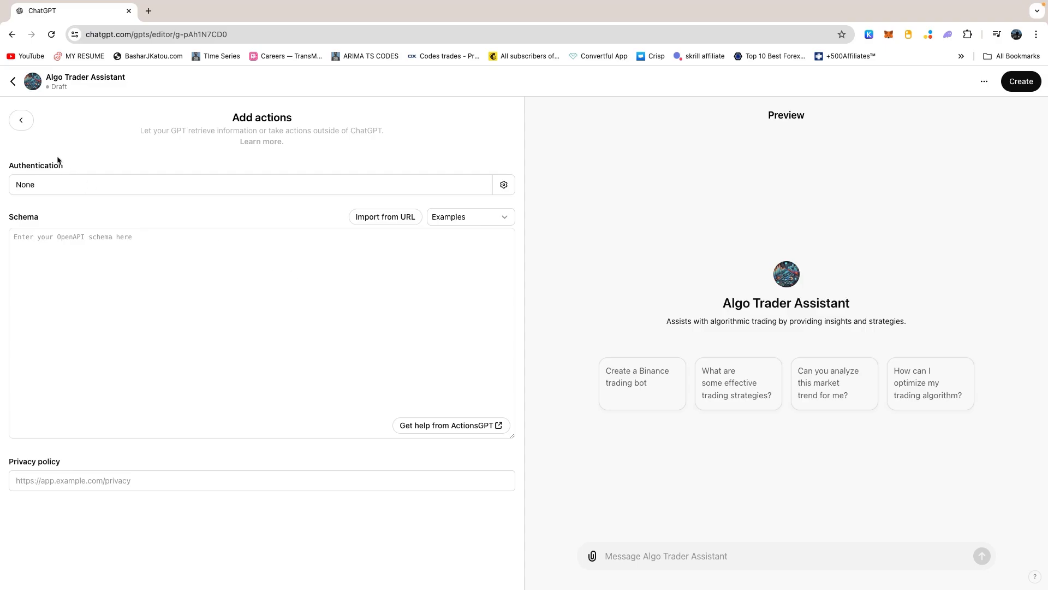
pyautogui.click(21, 120)
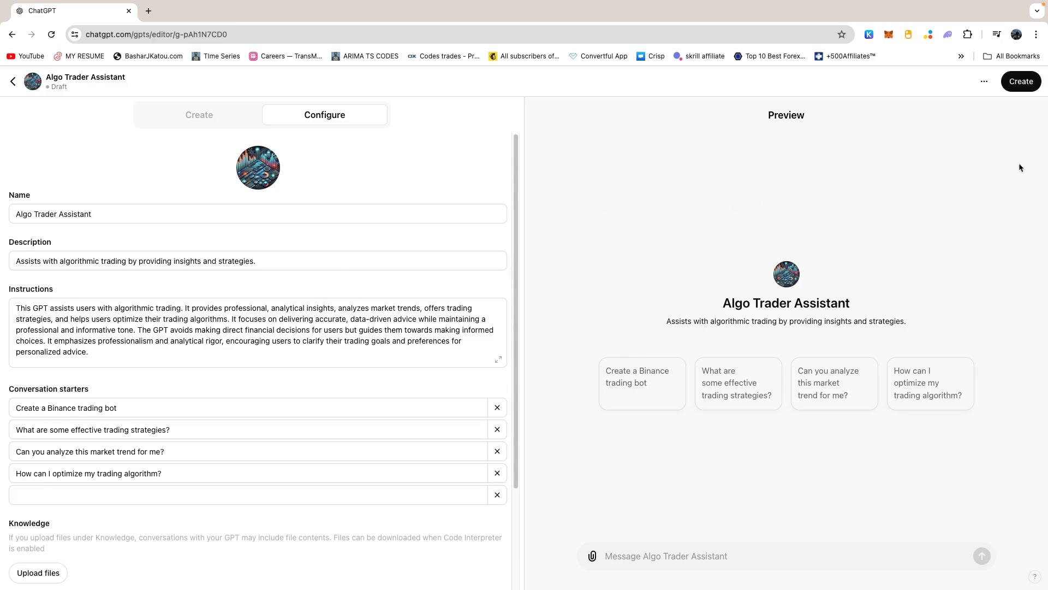
pyautogui.click(1026, 87)
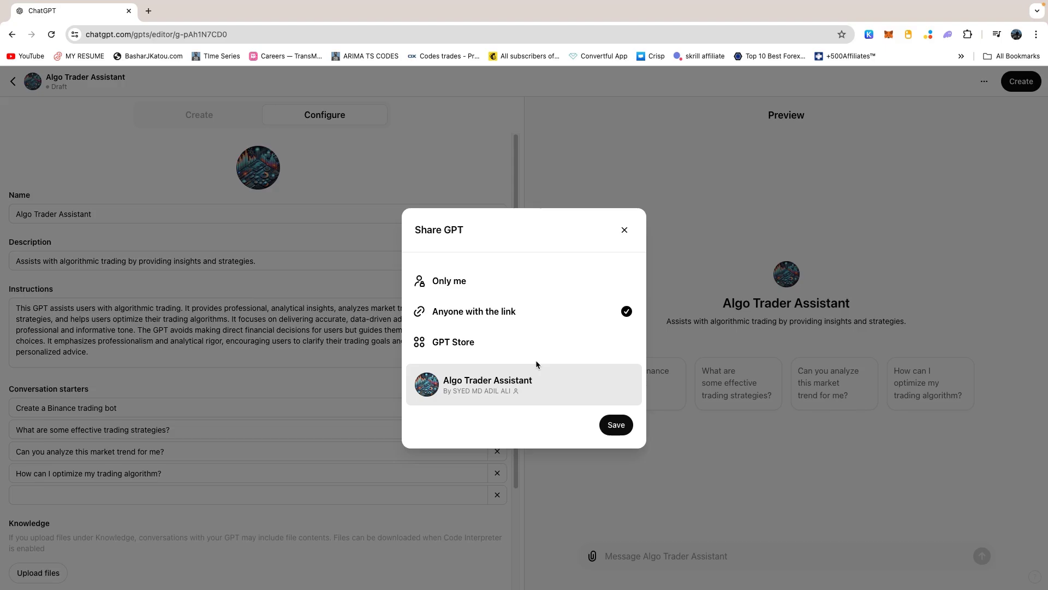
# - Publish Algo Trader Assistant with sharing set to Anyone with the link
pyautogui.click(616, 425)
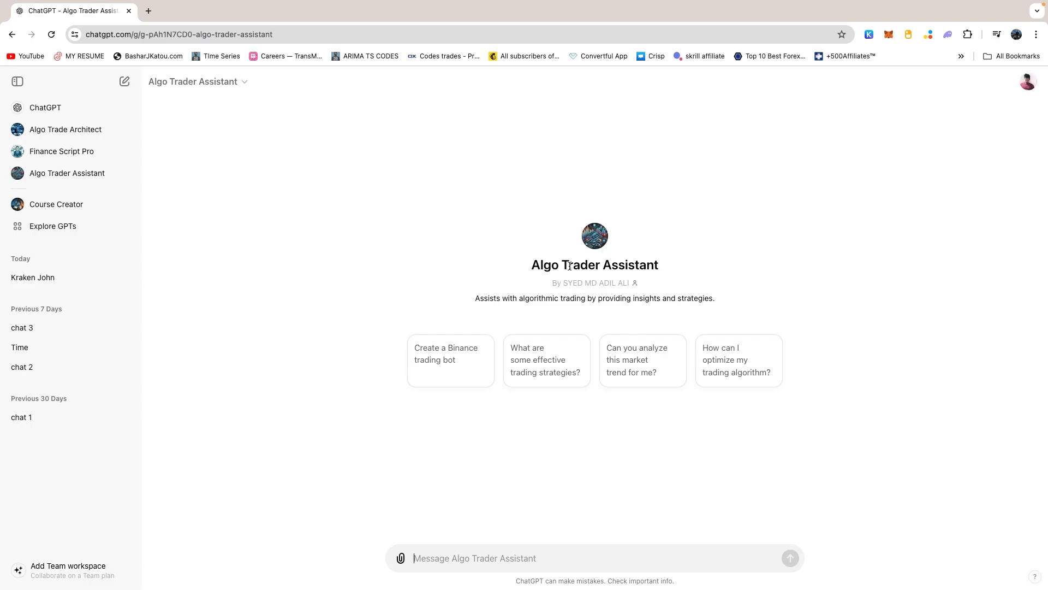
# - Run the 'Create a Binance trading bot' starter, read the Python guide reply, then open My GPTs
pyautogui.click(486, 355)
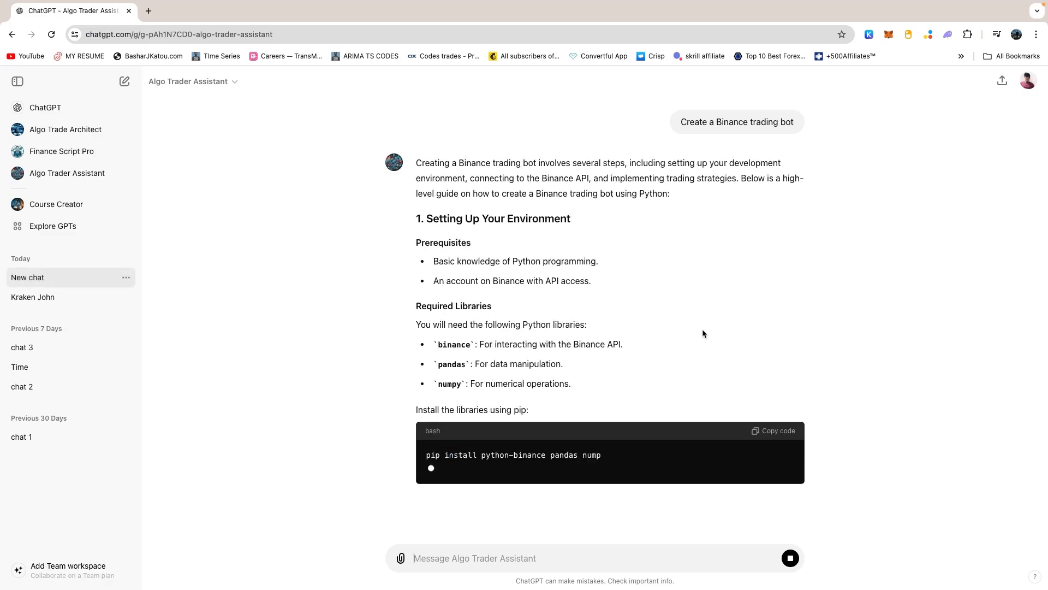
pyautogui.scroll(-2, 663, 335)
pyautogui.scroll(-5, 652, 345)
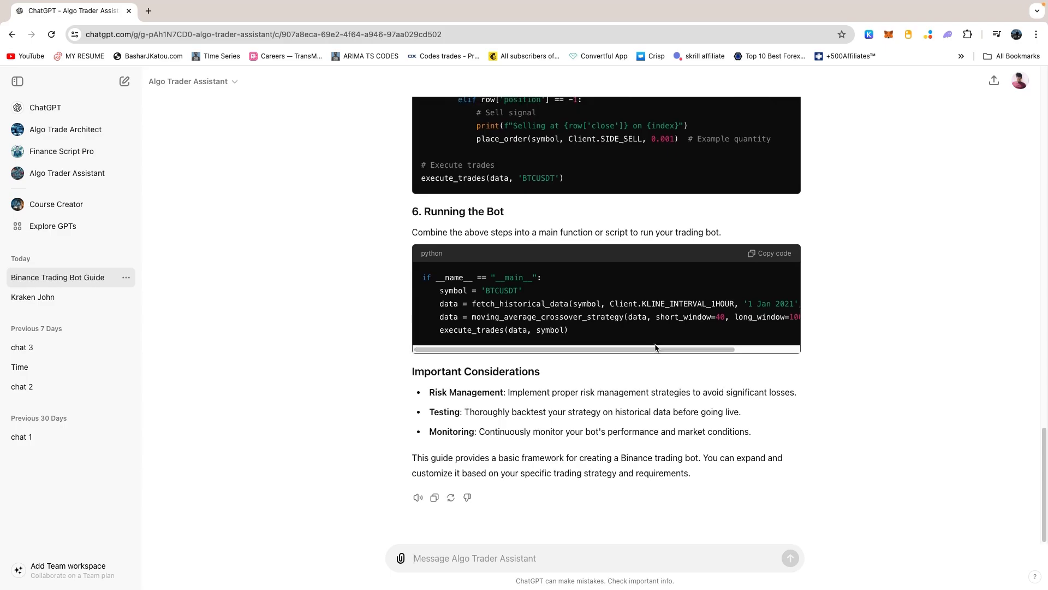
pyautogui.scroll(20, 654, 350)
pyautogui.scroll(5, 656, 348)
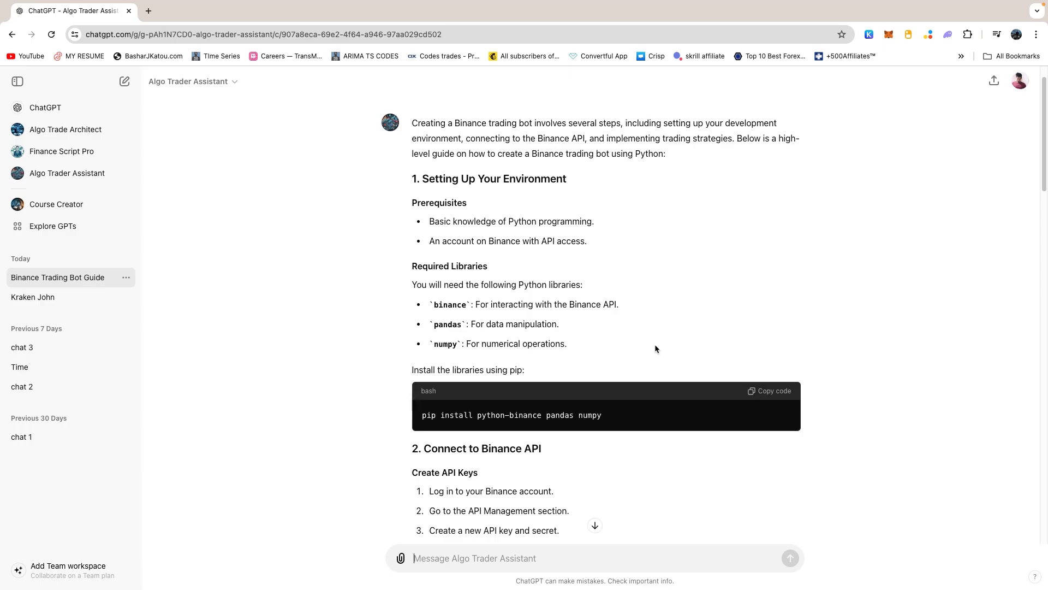
pyautogui.scroll(-20, 656, 348)
pyautogui.scroll(-3, 656, 348)
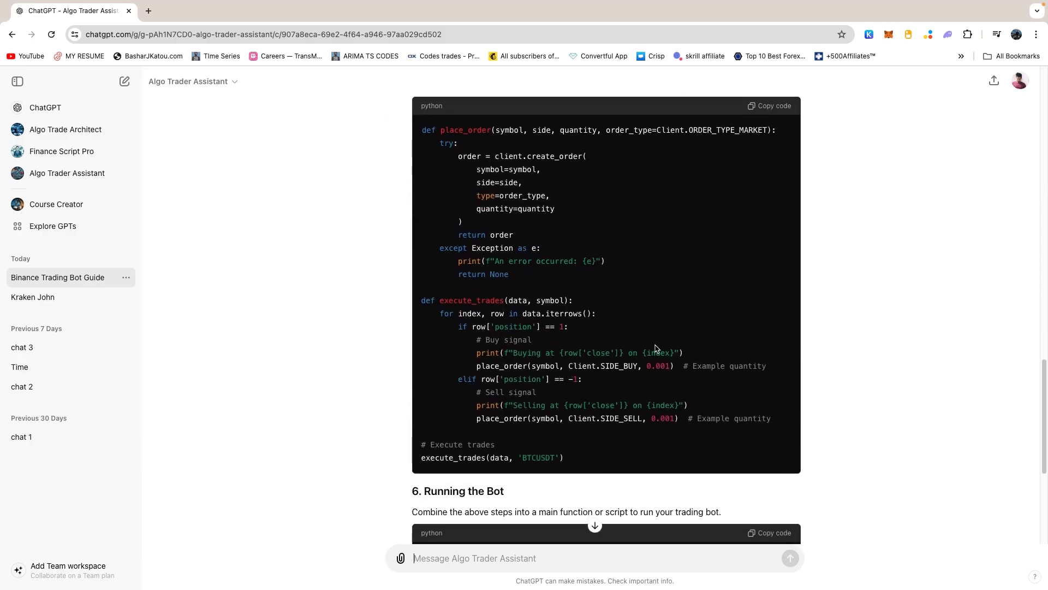
pyautogui.scroll(12, 656, 348)
pyautogui.scroll(15, 656, 348)
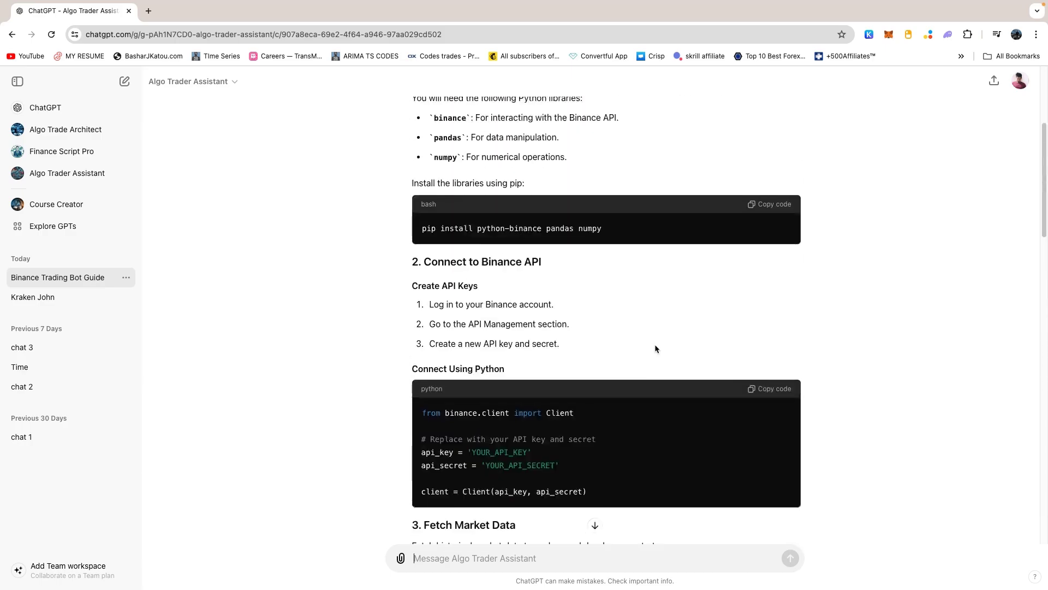
pyautogui.click(1021, 87)
pyautogui.click(962, 137)
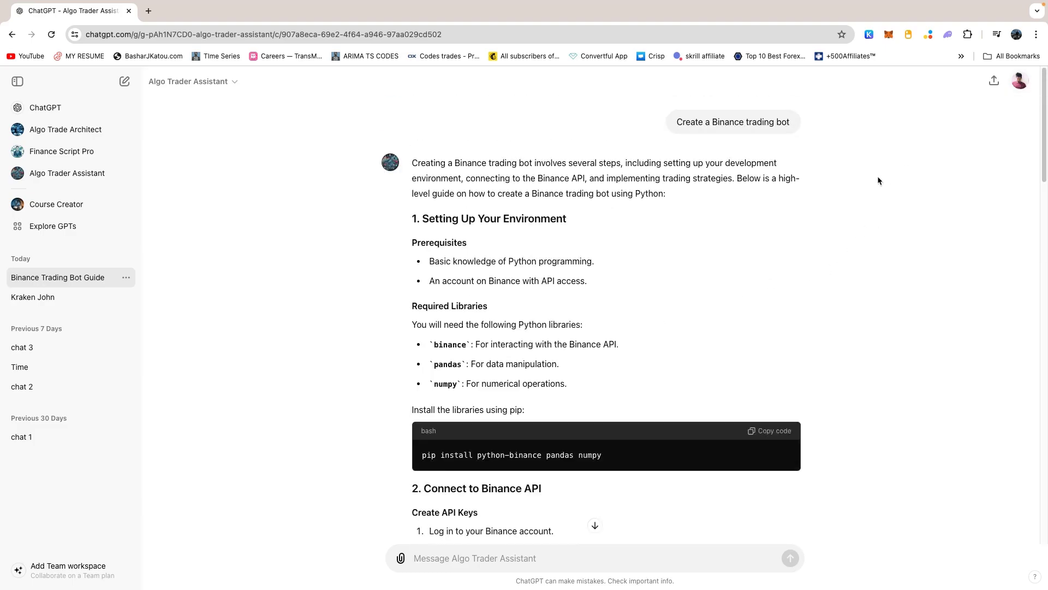
pyautogui.scroll(-1, 600, 399)
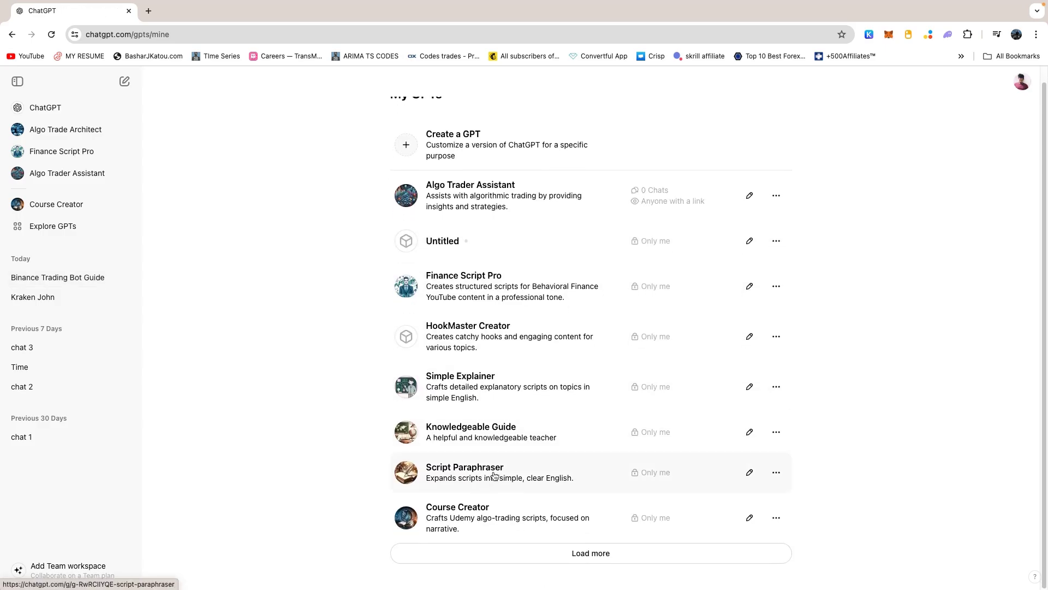